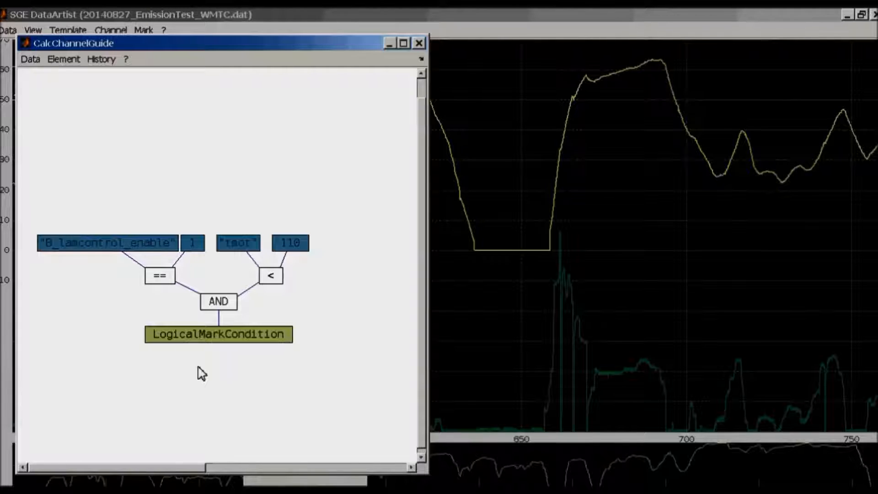
Close the LogicalMarkCondition calculation diagram and make throttle_pos the active channel in the plot.
click(419, 43)
click(227, 240)
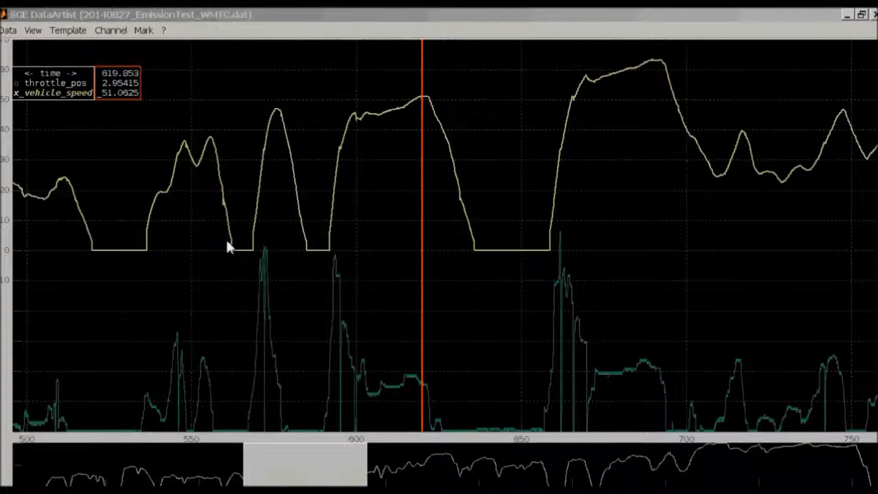
click(261, 269)
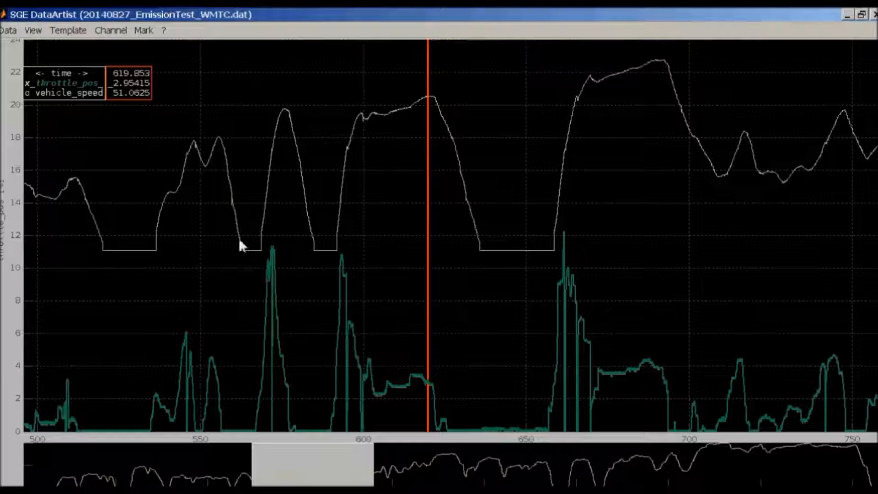
Add a calculated channel named throttle_angle [deg] and open its graphical calculation editor.
click(112, 30)
click(116, 43)
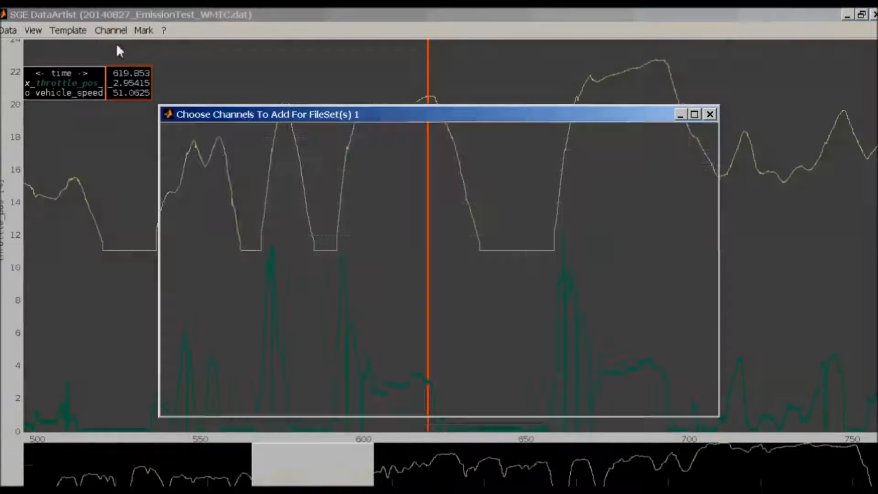
double_click(202, 195)
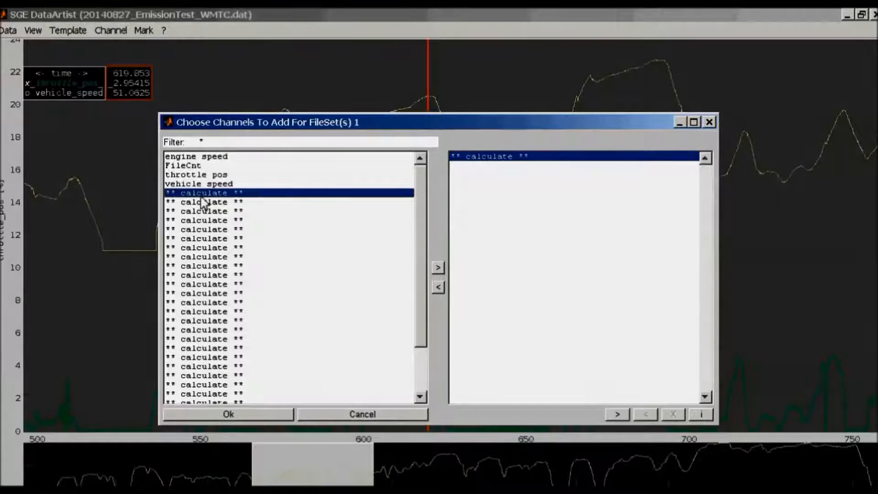
key(Return)
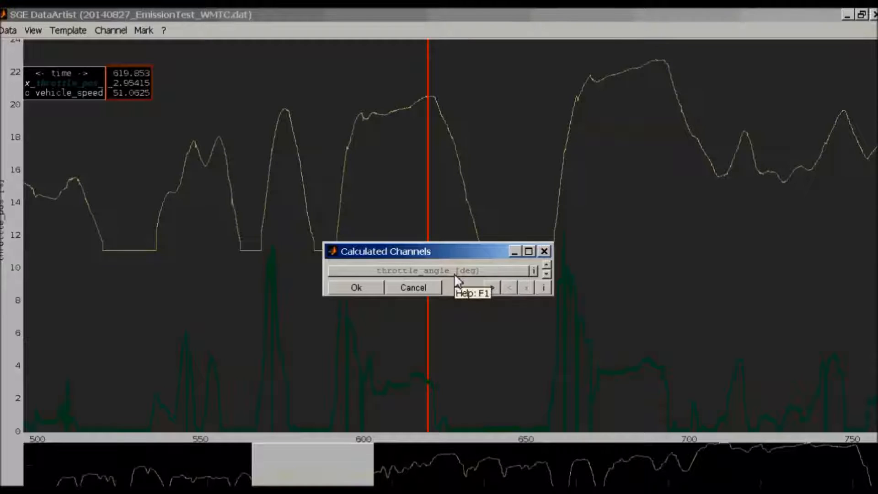
click(455, 276)
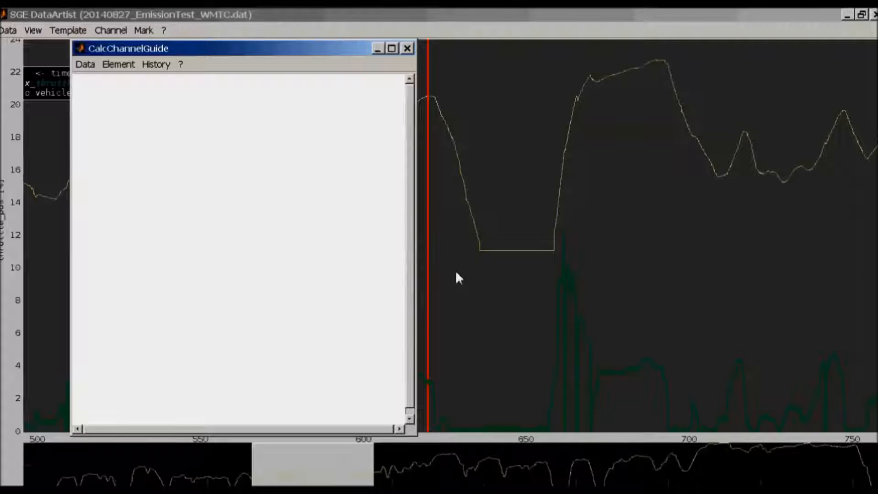
From the object inventory, add a result object named throttle_angle [deg] and place it in the lower middle of the diagram.
click(120, 64)
click(129, 94)
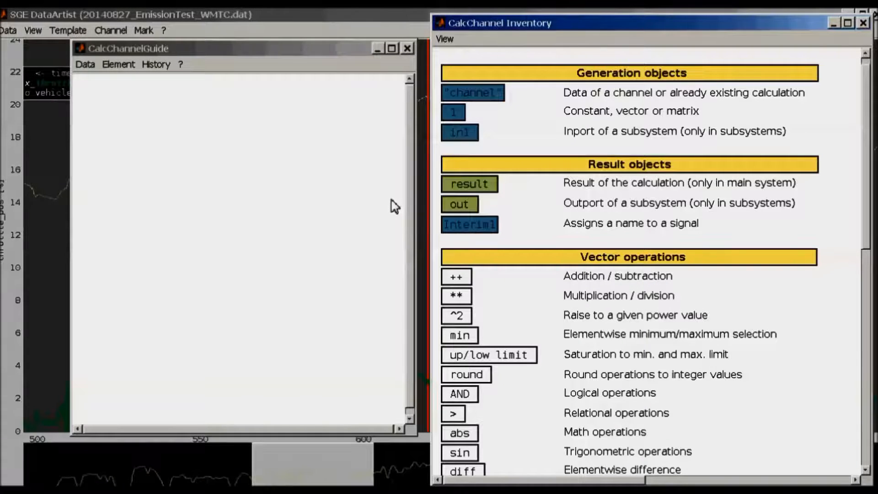
drag(864, 144, 864, 118)
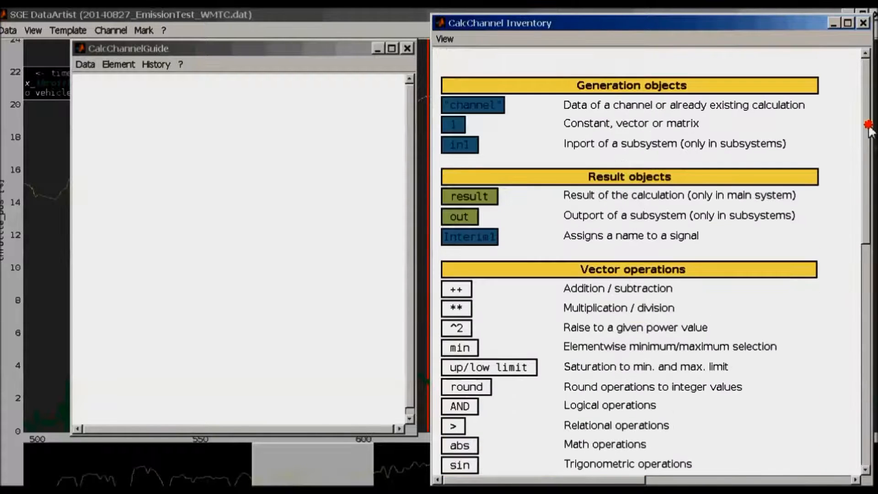
click(473, 200)
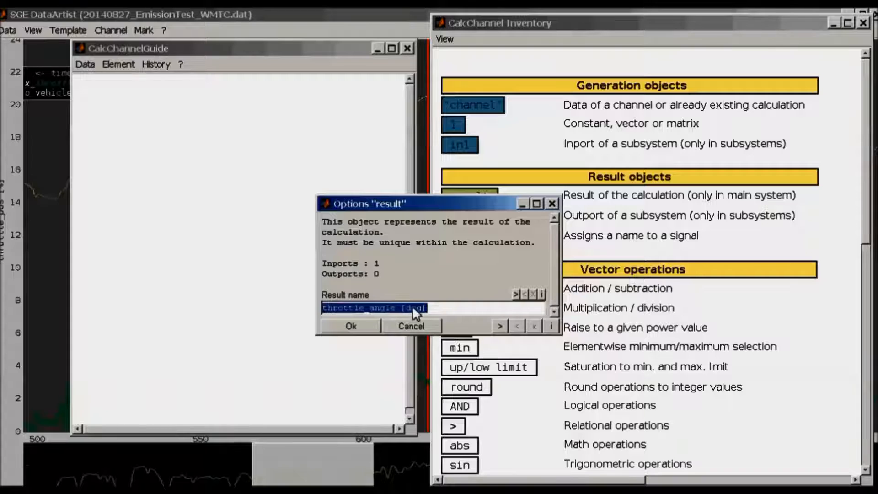
click(373, 326)
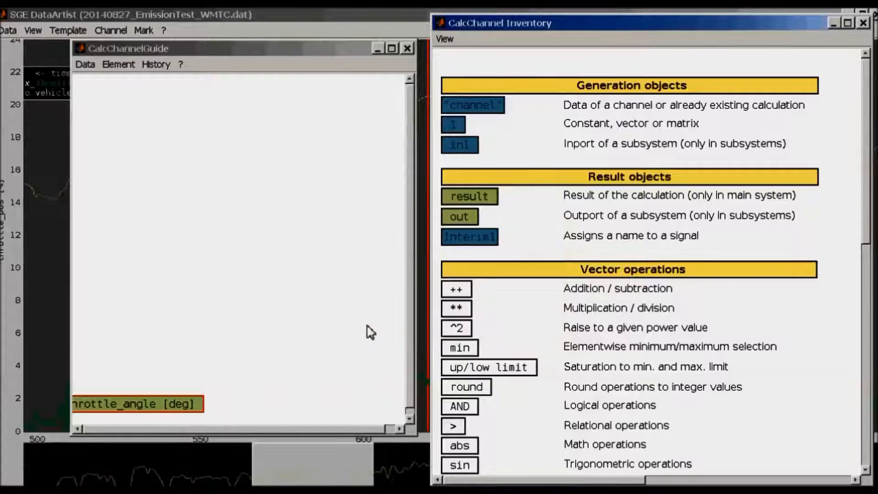
drag(133, 411, 231, 366)
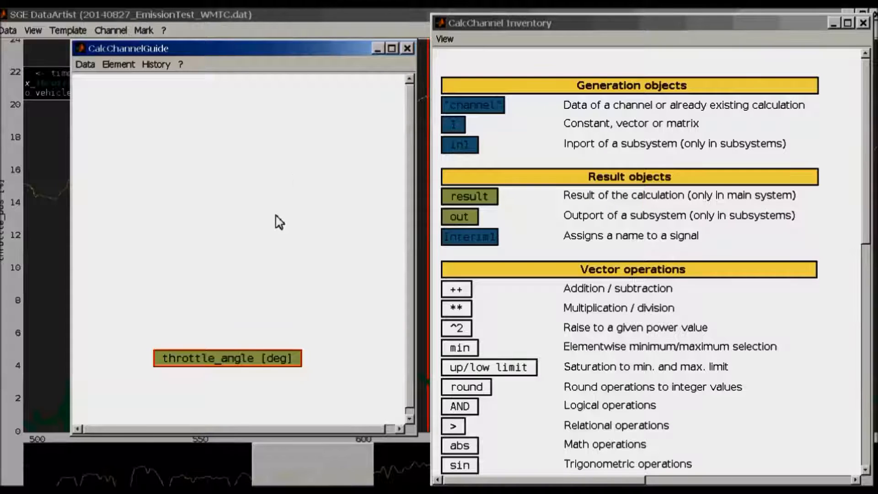
Add a channel object in the upper part of the diagram and a multiplication/division object in its middle.
drag(478, 101, 192, 155)
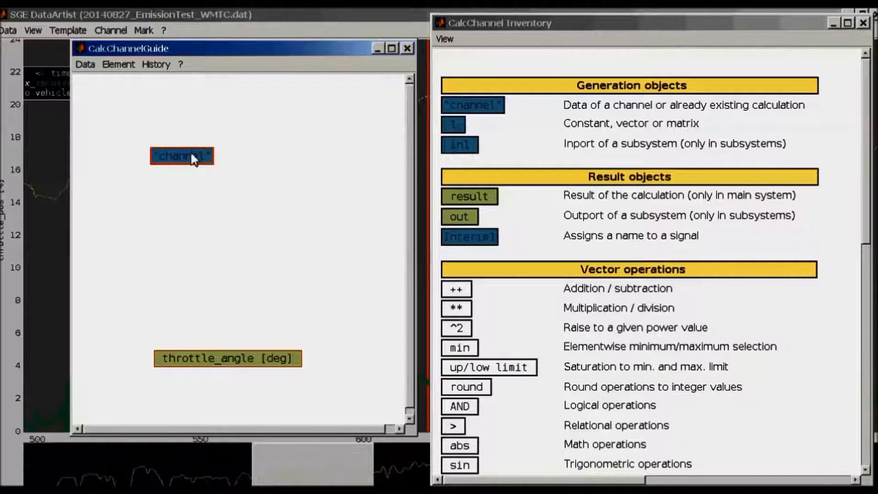
click(457, 310)
click(457, 310)
drag(134, 338, 241, 235)
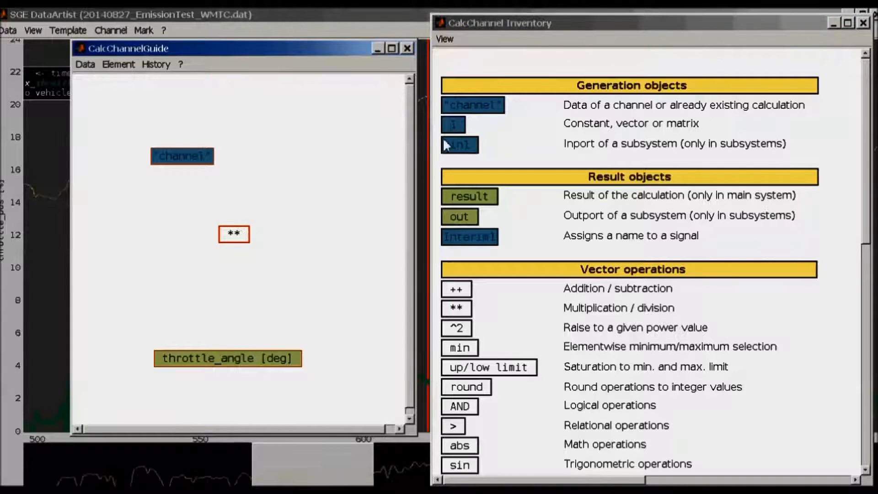
Add a constant object beside the channel object and close the object inventory.
click(453, 123)
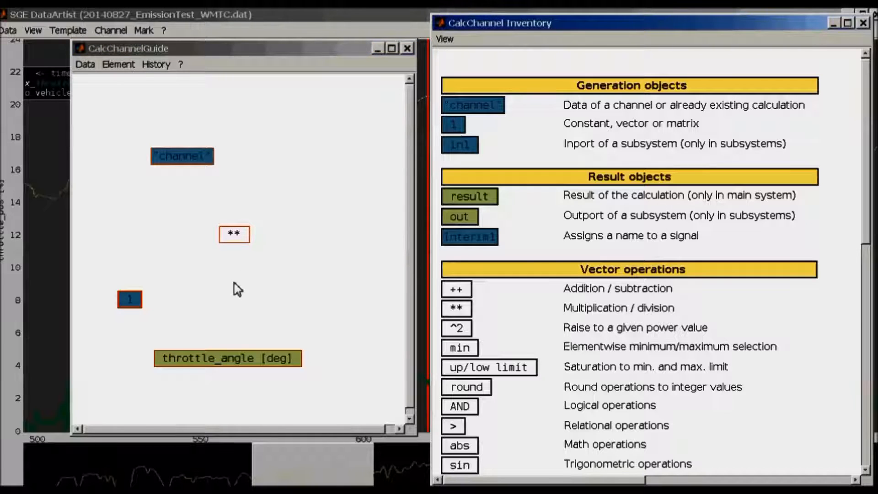
drag(141, 297, 298, 163)
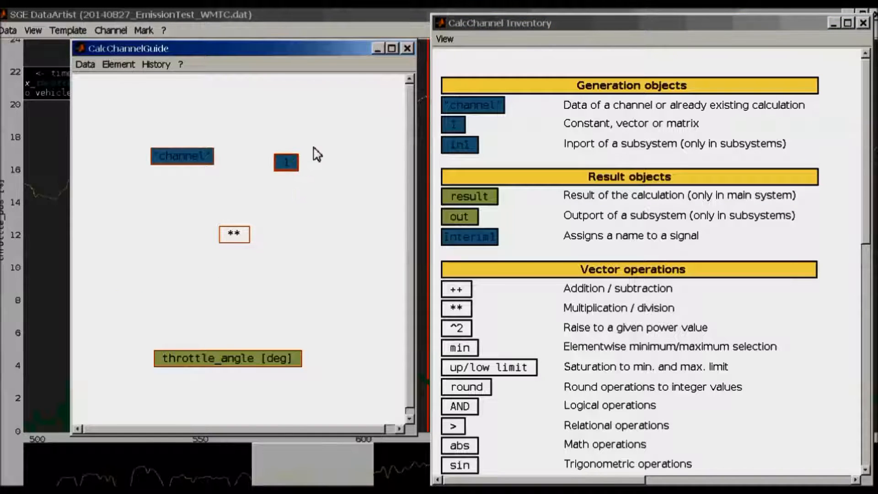
click(863, 23)
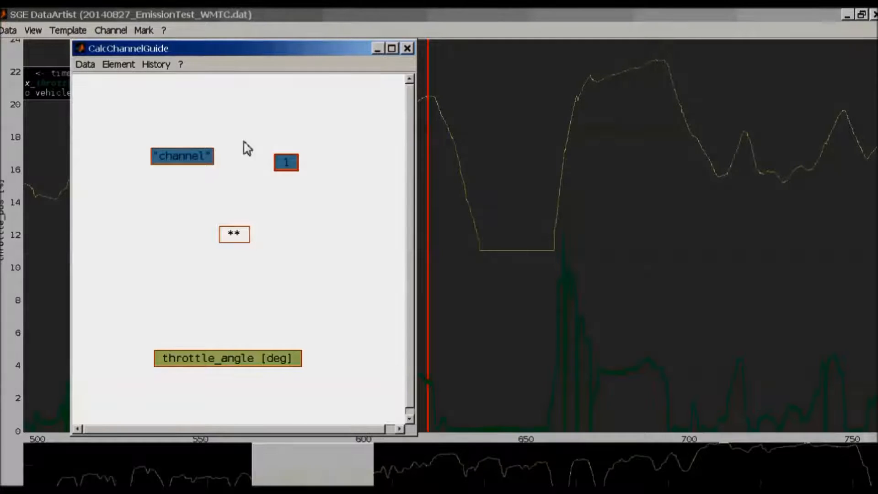
Add a second constant object to the diagram and place it beside the first constant.
click(126, 72)
click(129, 80)
click(419, 278)
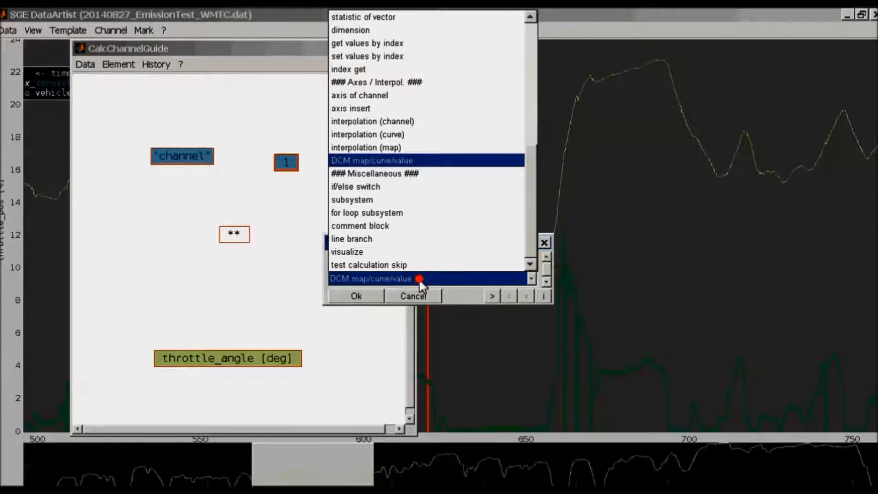
click(419, 278)
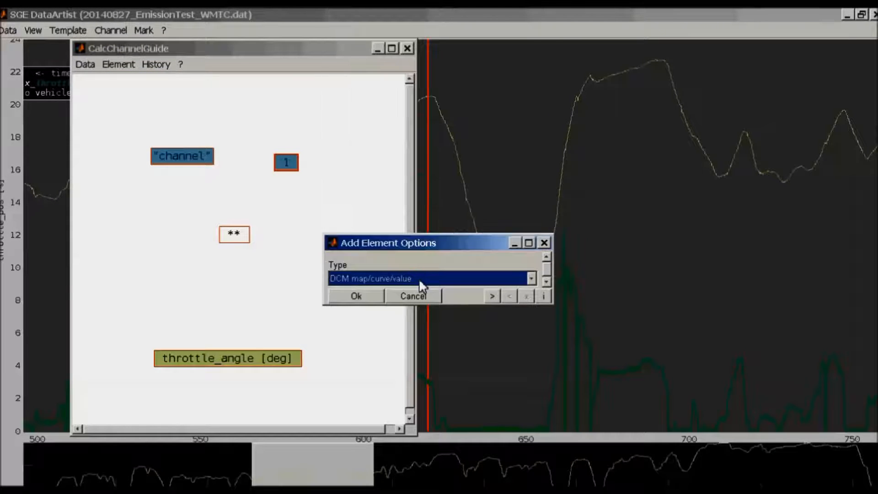
key(Up)
key(Up)
key(Return)
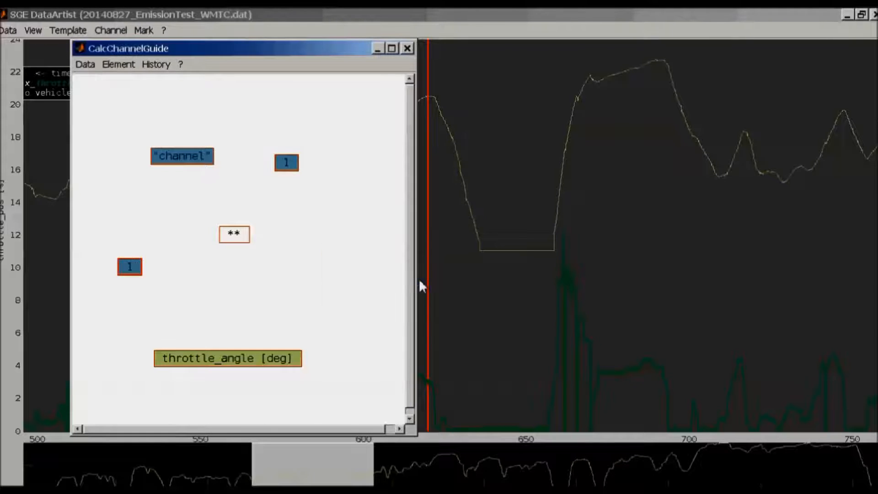
drag(129, 268, 323, 163)
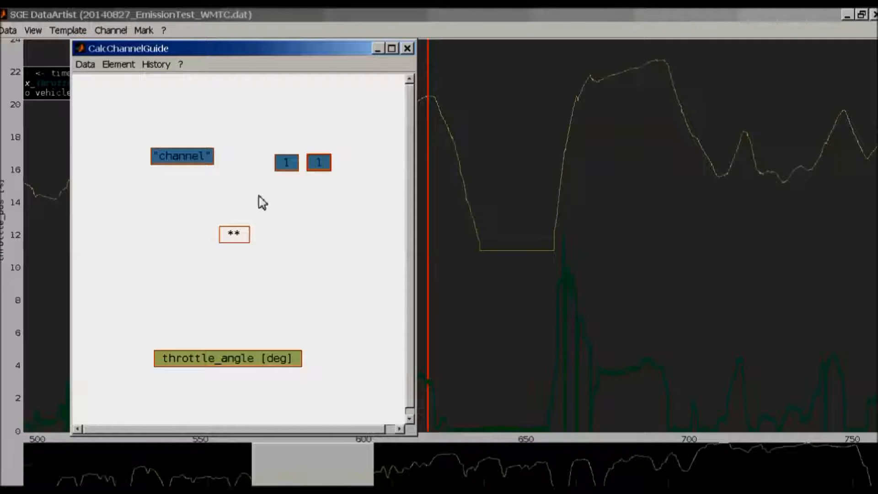
Assign throttle_pos to the channel object and connect it to the multiplication/division object.
double_click(186, 163)
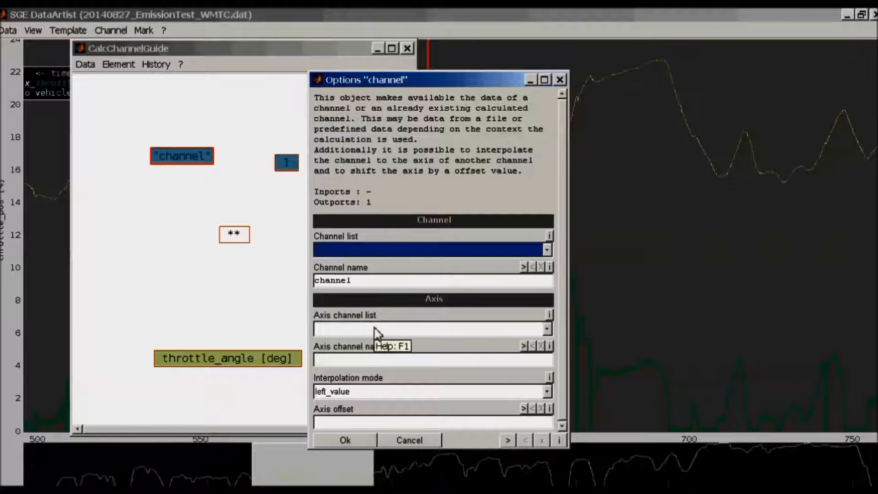
click(357, 251)
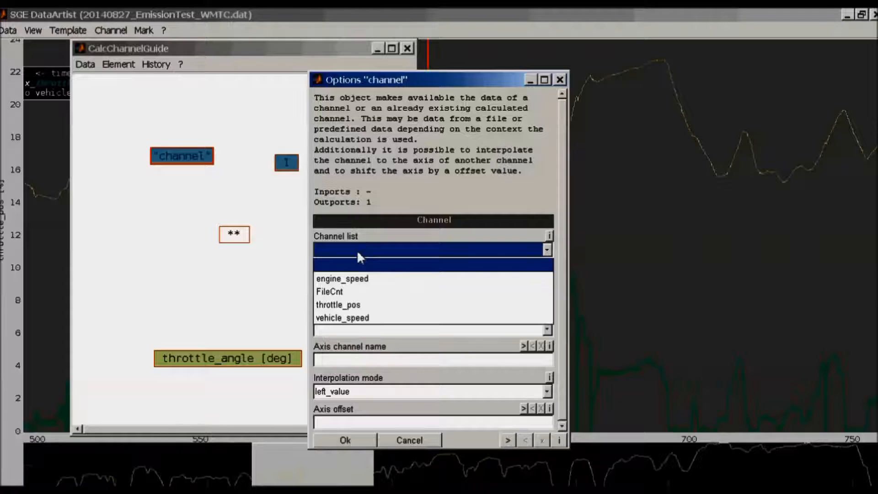
click(348, 306)
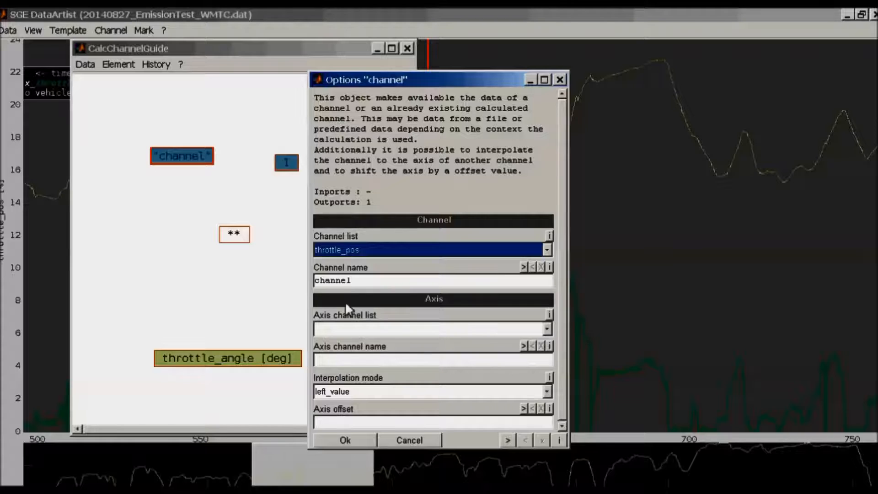
click(341, 434)
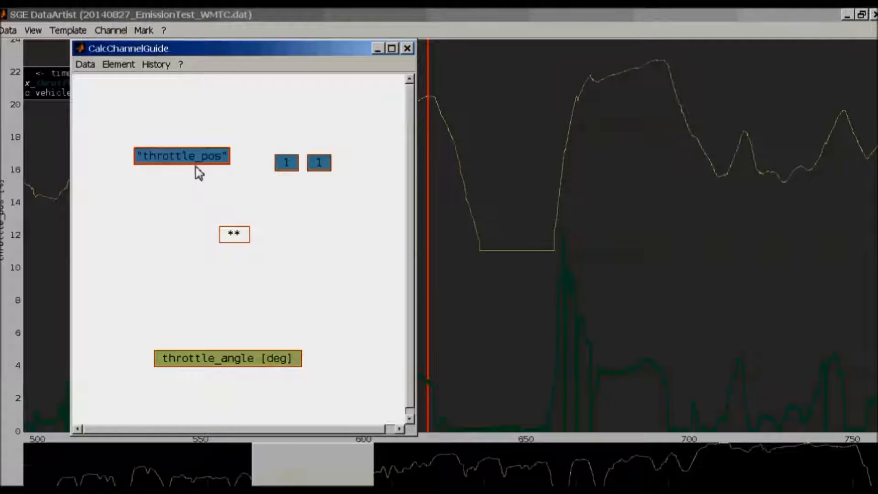
drag(197, 163, 235, 235)
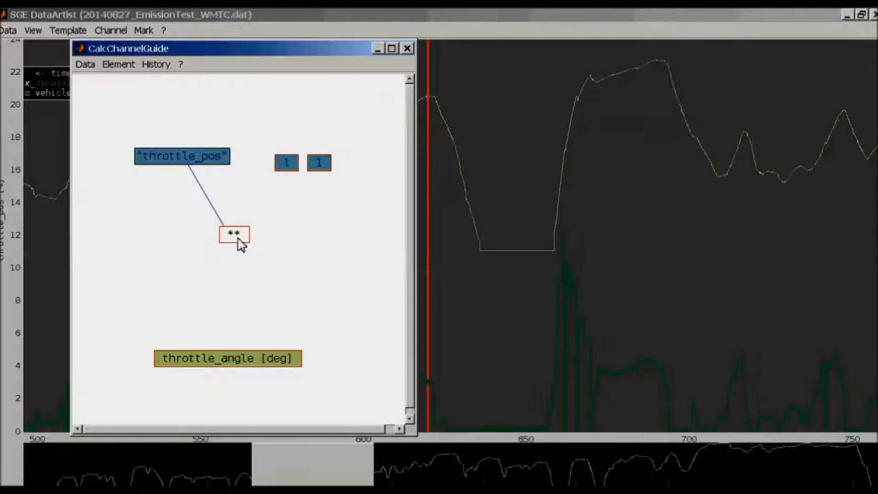
Set the operators list of the multiplication/division object to */*.
double_click(237, 238)
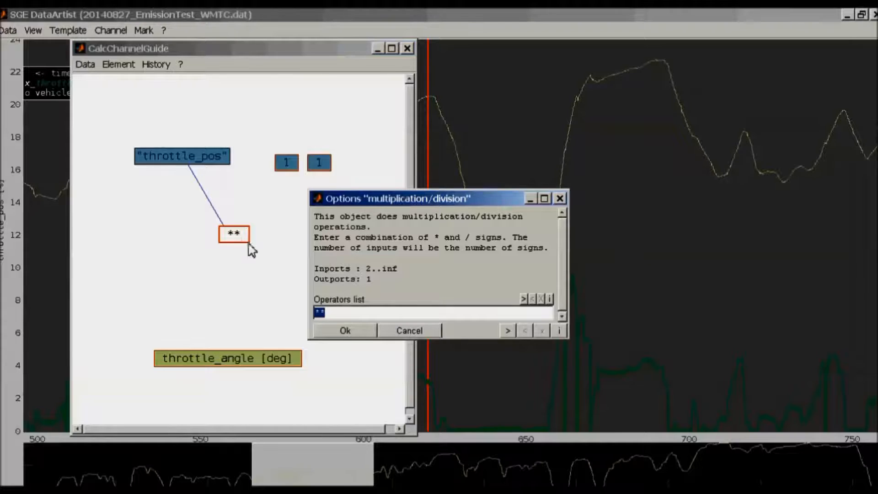
key(Left)
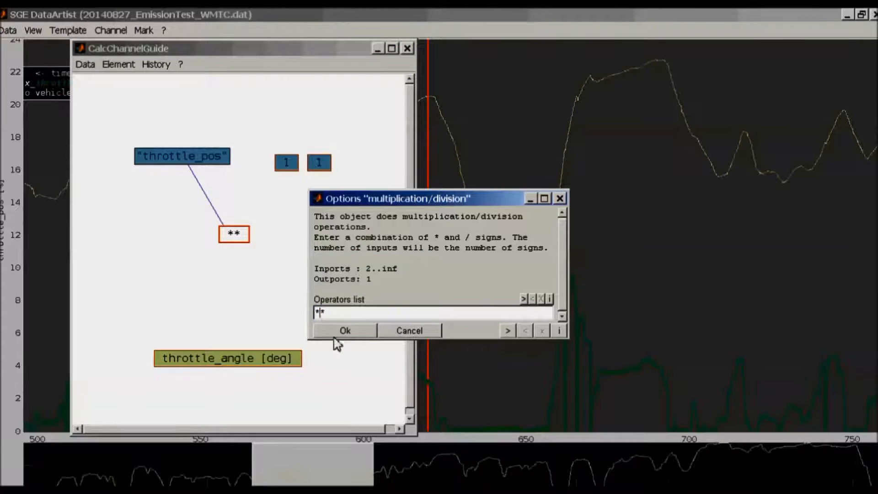
text(/)
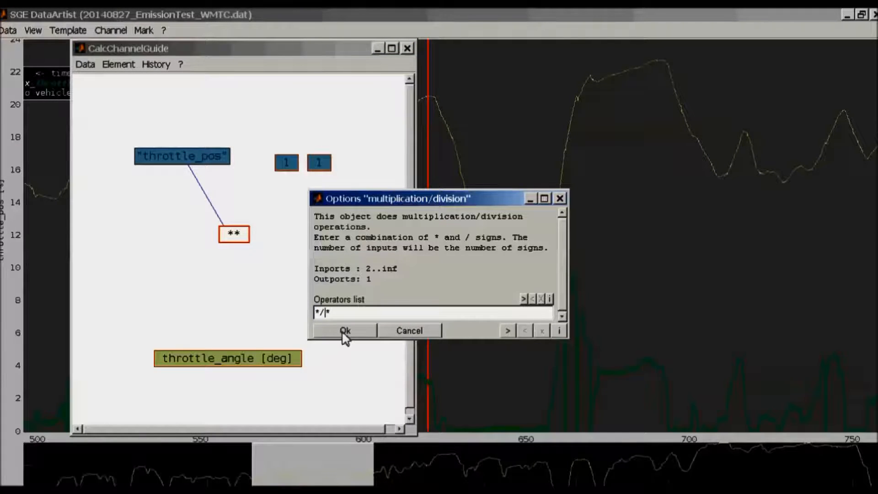
click(345, 331)
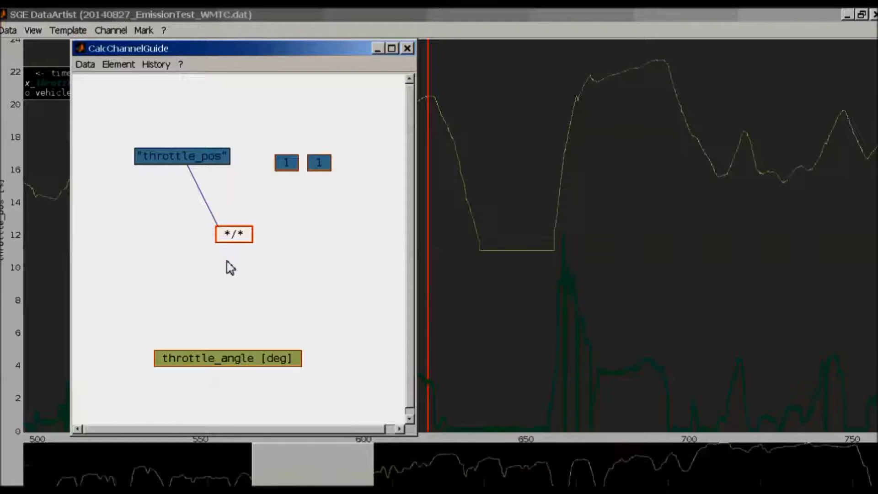
Set the first constant to 100 and place it directly beside the throttle_pos object.
click(290, 168)
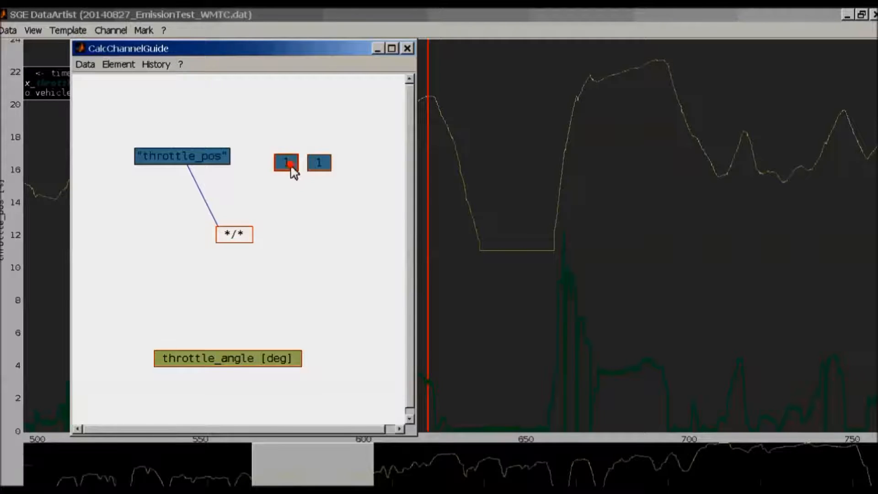
double_click(291, 167)
text(100)
key(Return)
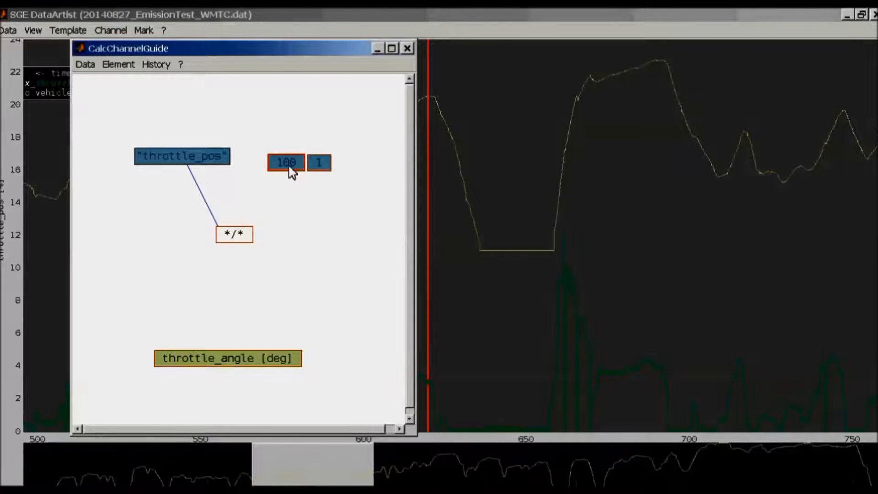
drag(287, 161, 252, 153)
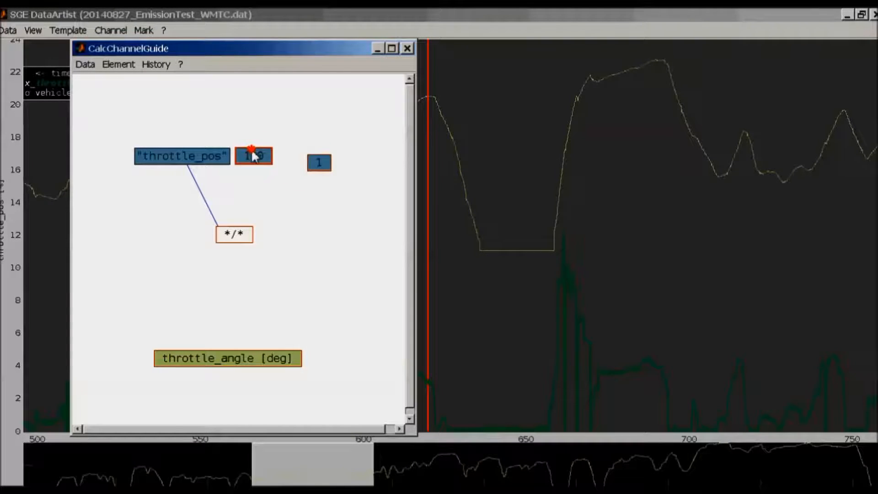
Set the second constant to 85.
double_click(315, 160)
text(8)
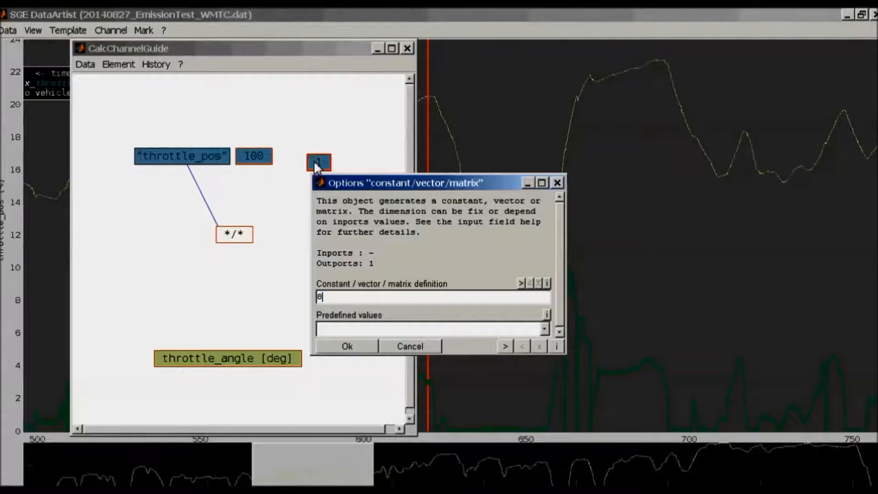
text(0)
key(Return)
Align the 85 constant beside the 100 constant and connect both constants to the */* object.
drag(315, 167, 237, 246)
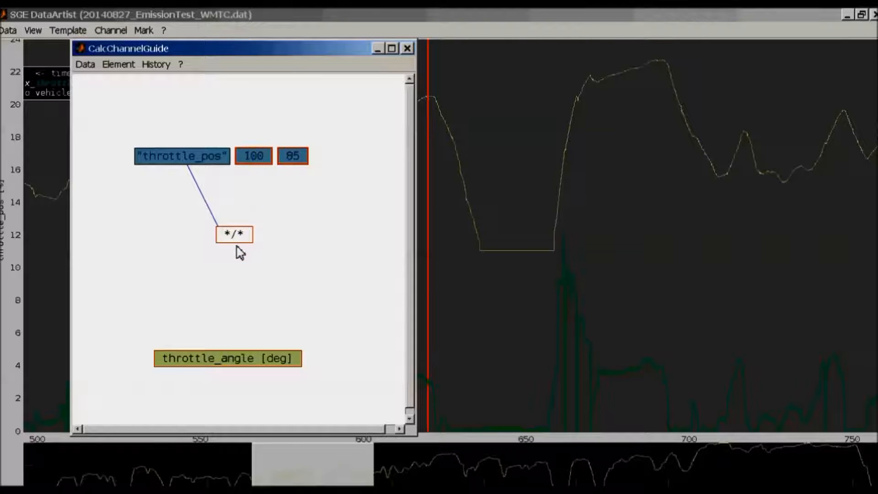
drag(255, 164, 232, 235)
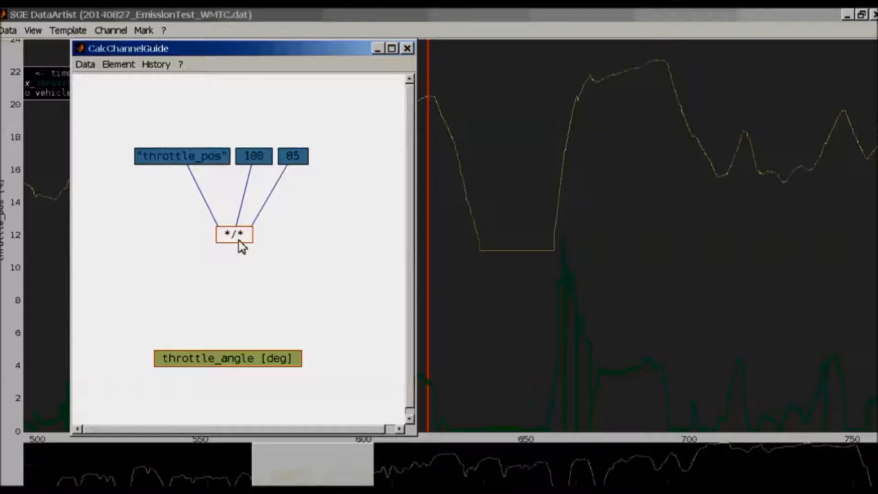
Connect the */* object to the throttle_angle [deg] output object.
drag(238, 240, 249, 278)
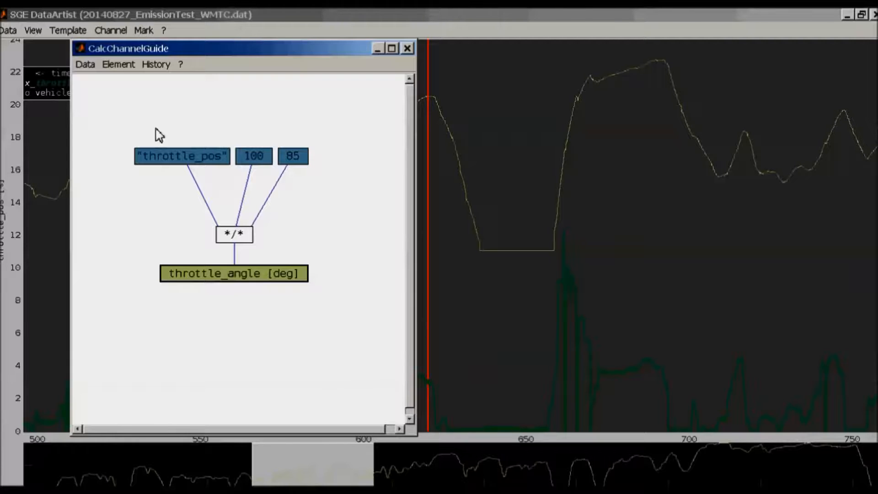
click(90, 69)
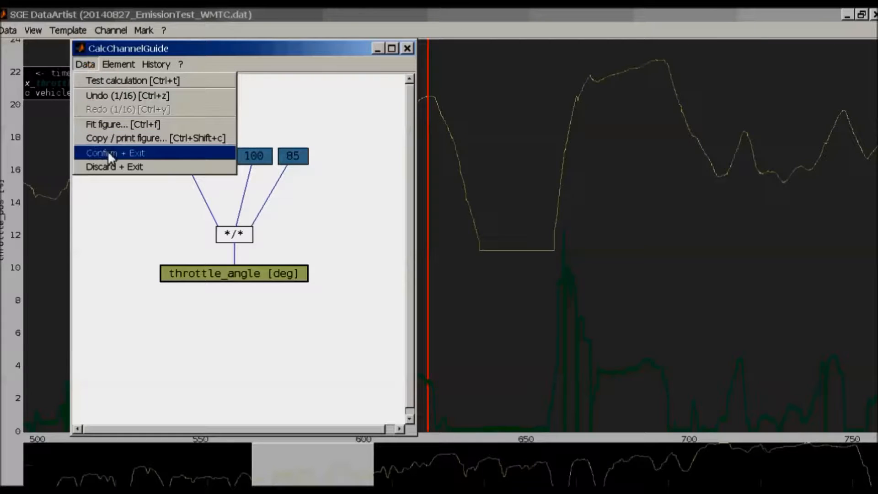
click(108, 220)
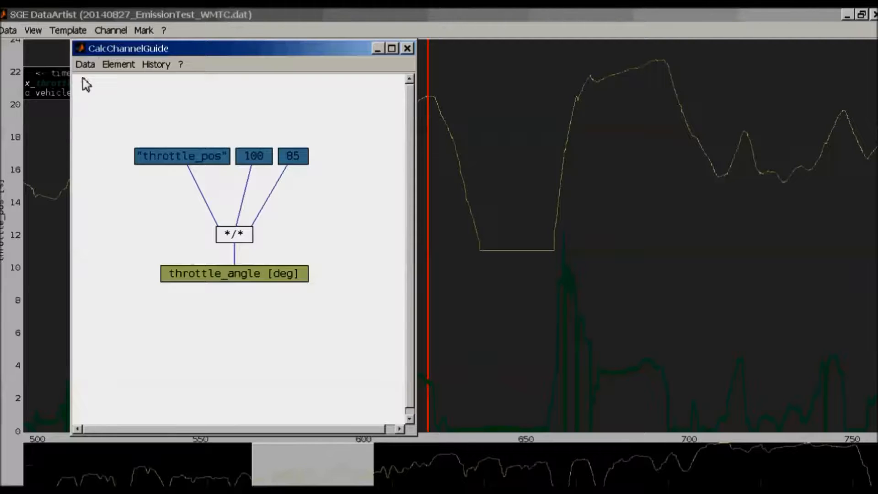
click(84, 65)
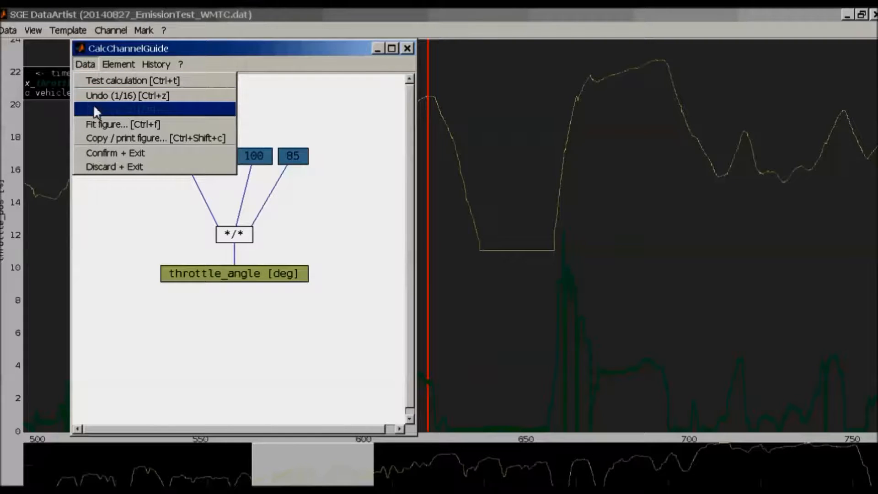
click(117, 212)
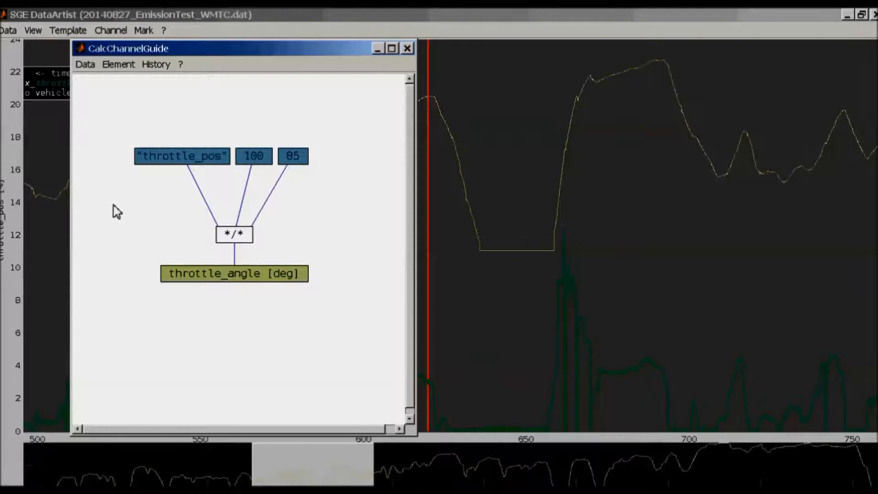
Undo the last four edits of the calculation diagram and redo all of them.
key(ctrl+z)
key(ctrl+z)
key(ctrl+z)
key(ctrl+z)
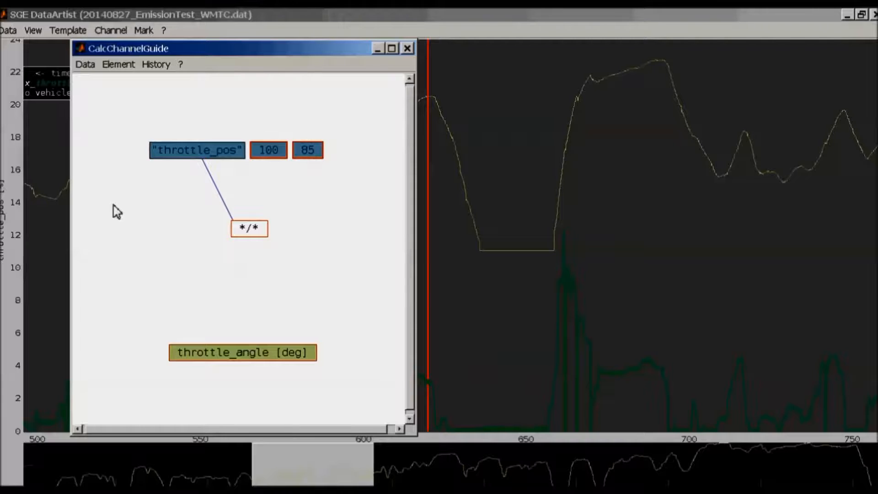
key(ctrl+y)
key(ctrl+y)
key(ctrl+y)
key(ctrl+y)
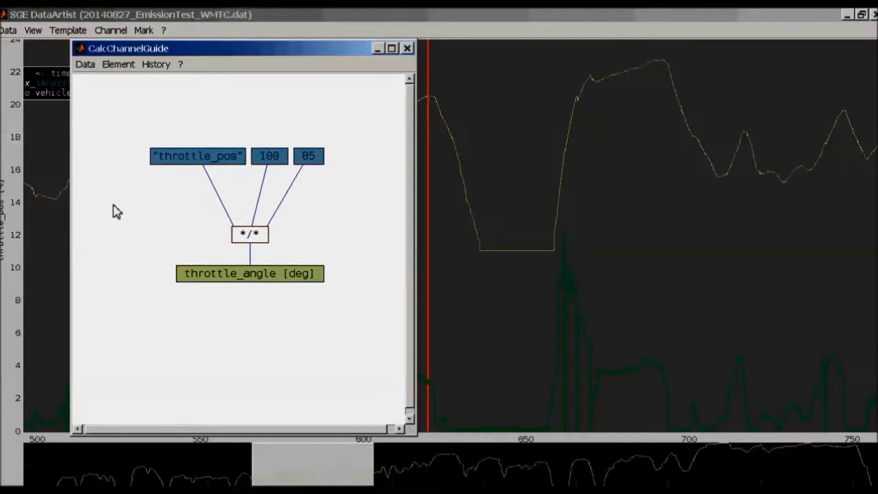
Browse forward through the stored calculations in the editor's history and return to the manually built diagram.
click(157, 68)
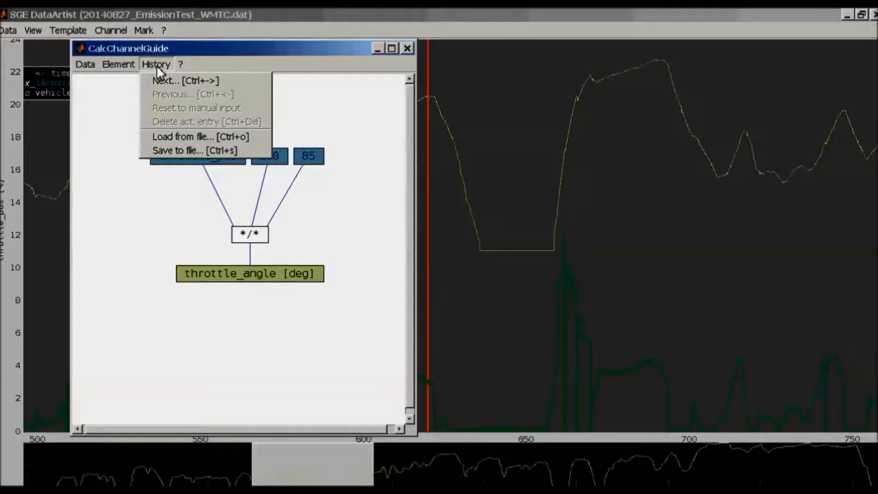
click(160, 80)
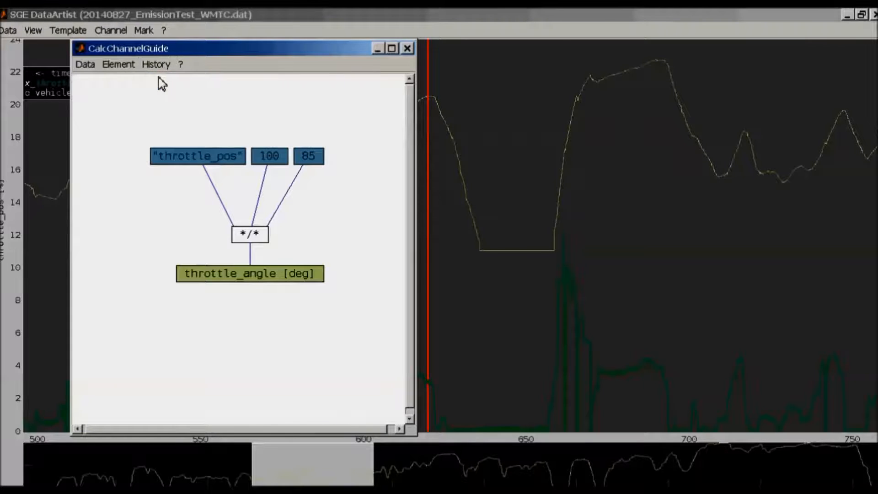
click(155, 64)
click(160, 78)
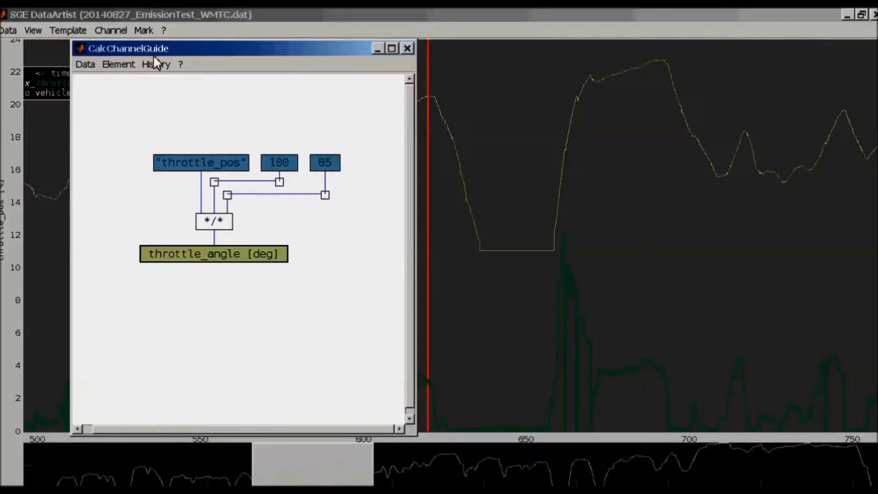
click(155, 64)
click(160, 79)
click(157, 65)
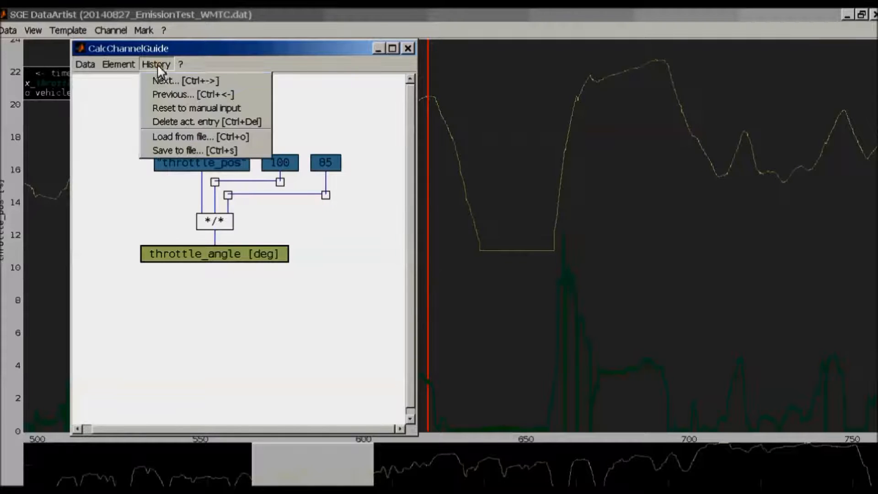
click(160, 80)
click(158, 66)
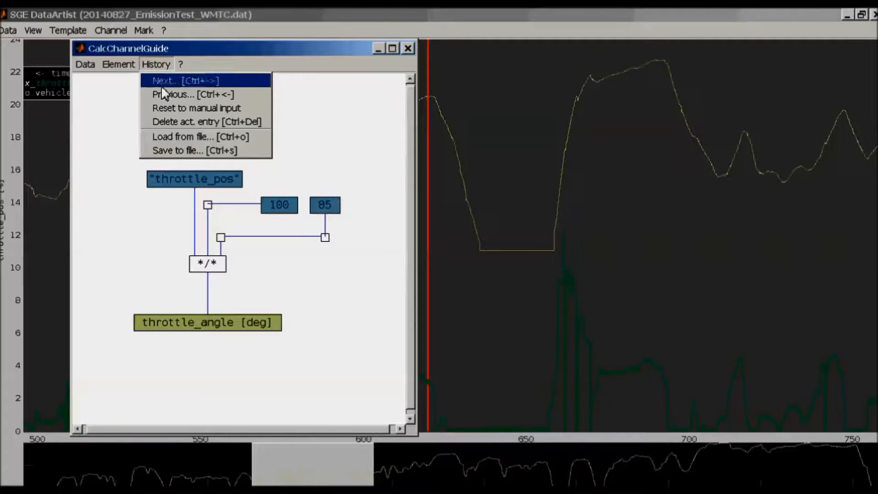
click(161, 92)
click(158, 64)
click(158, 92)
click(157, 64)
click(161, 93)
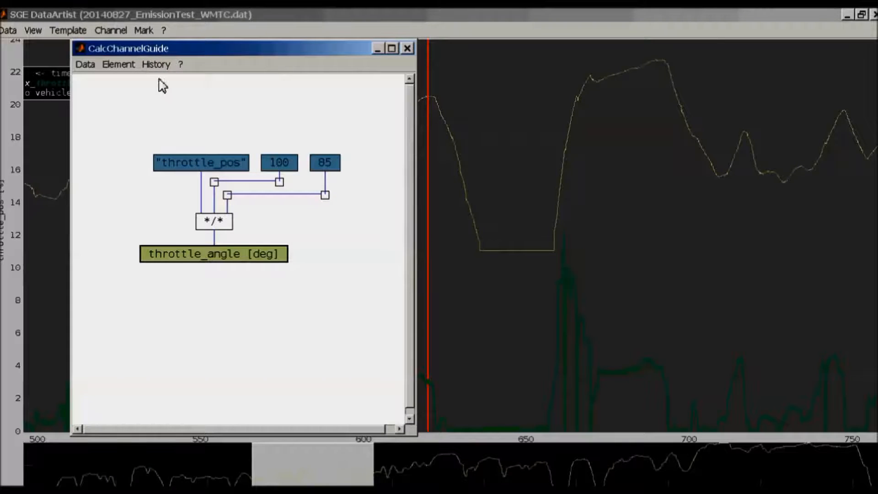
click(156, 64)
click(162, 94)
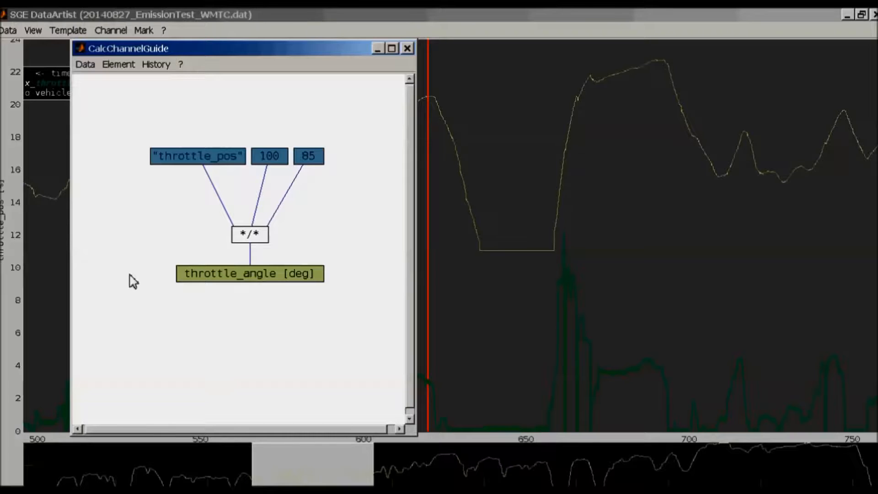
click(149, 63)
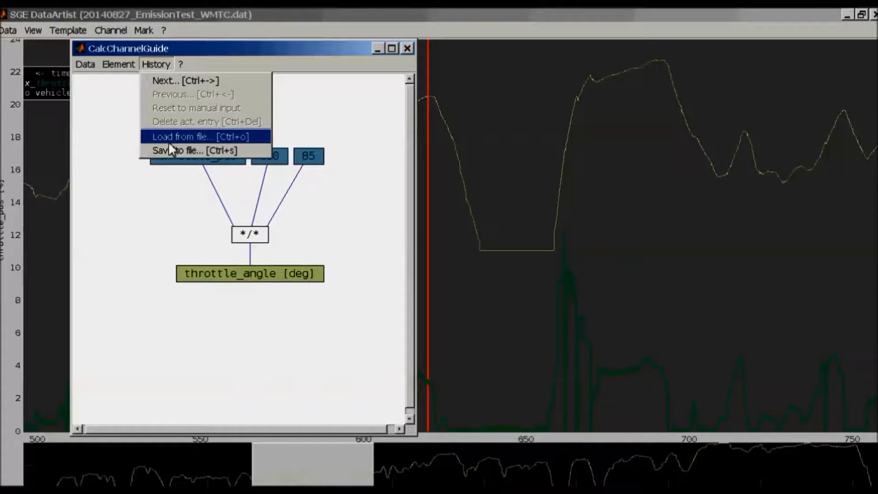
click(155, 212)
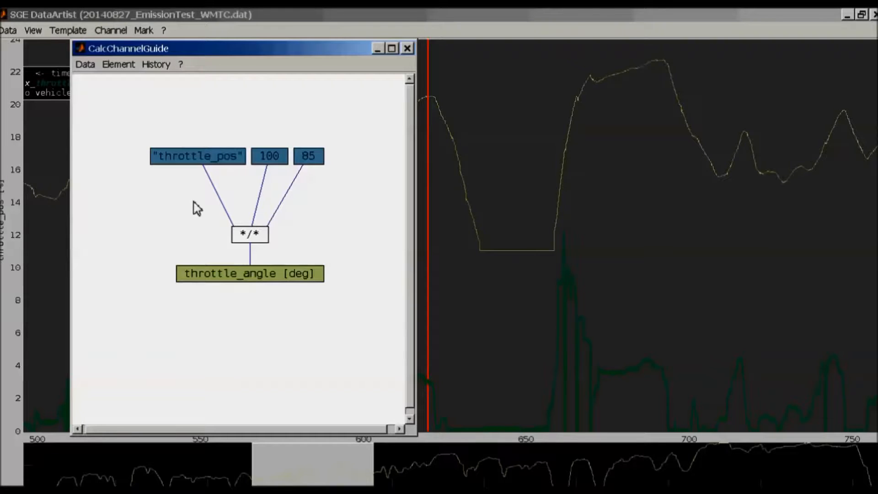
Add two bend points to the connection between throttle_pos and the */* object so that it runs at right angles.
click(218, 199)
drag(218, 200, 237, 196)
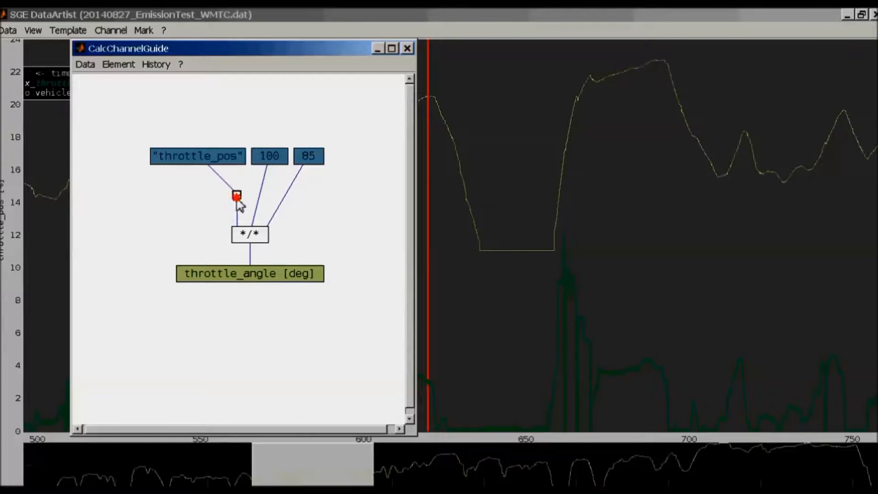
click(222, 180)
mouse_move(222, 179)
mouse_down()
mouse_move(214, 194)
mouse_move(197, 196)
mouse_up()
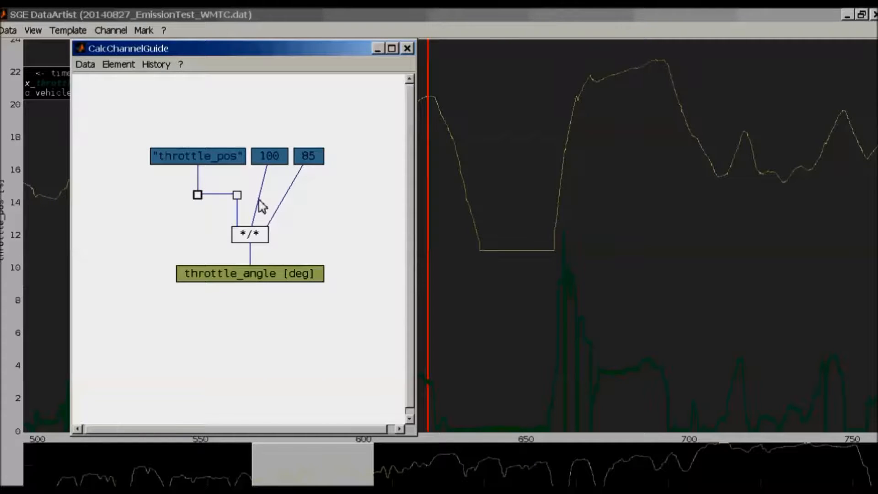
Delete the connection between the 85 constant and the */* object, and connect the two again.
click(209, 210)
click(283, 202)
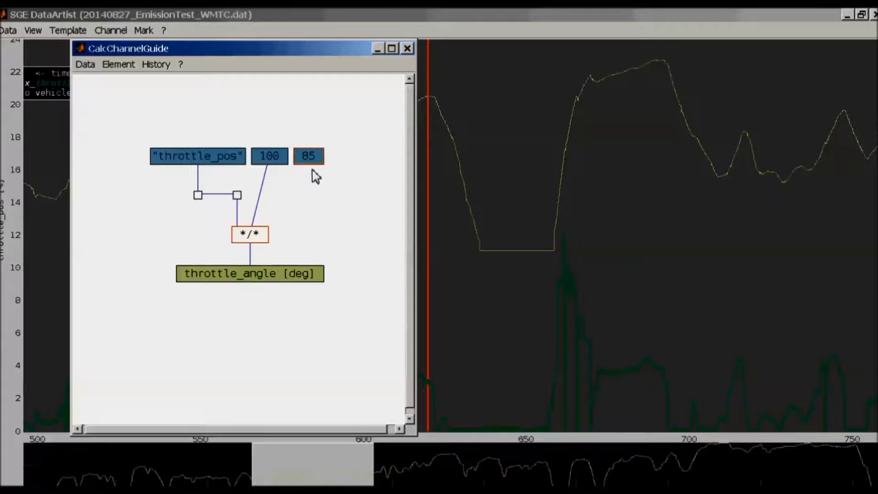
drag(317, 161, 265, 237)
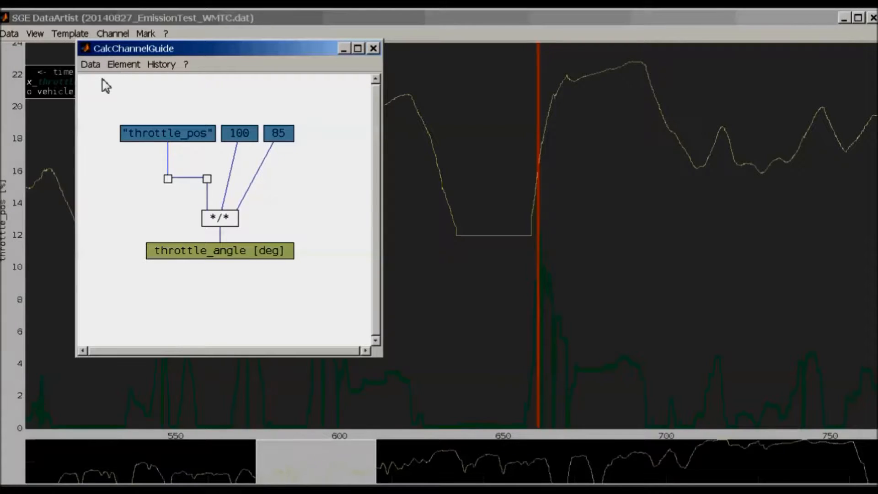
Run a test calculation of the throttle_angle [deg] diagram.
click(95, 69)
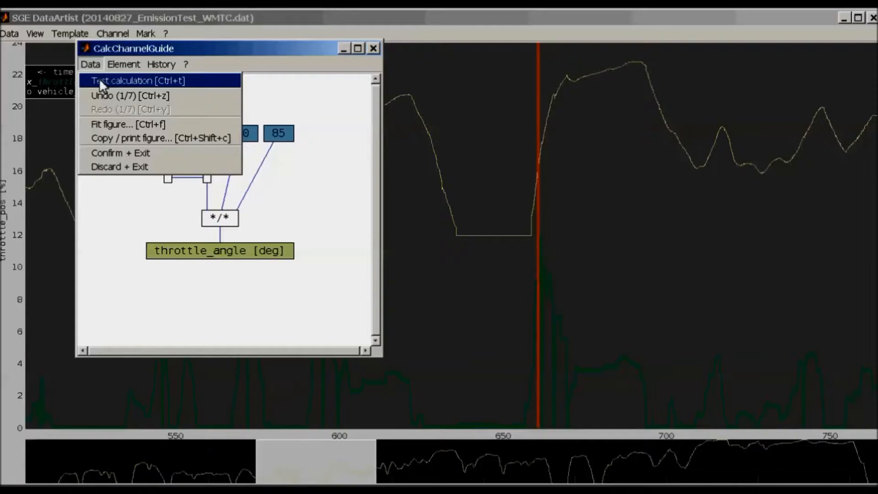
click(100, 80)
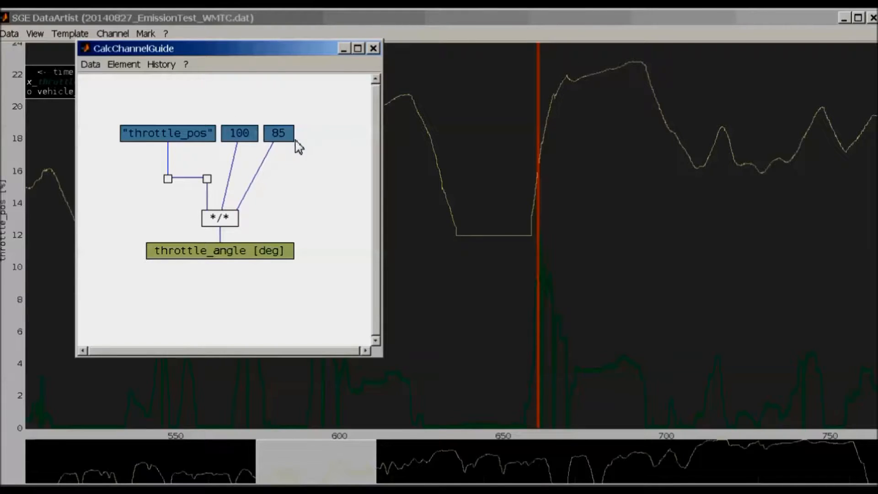
Replace the 85 constant with the vector [0 1] and shift its object slightly away from the 100 constant.
click(280, 135)
double_click(281, 136)
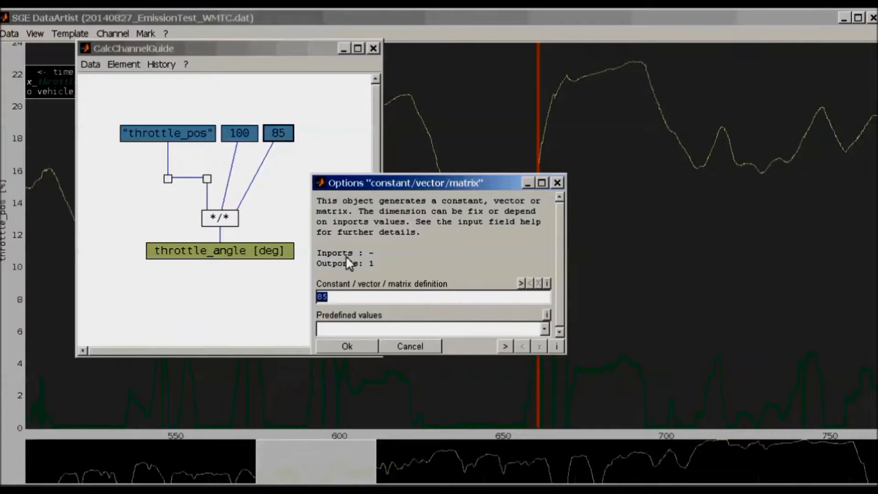
key(BackSpace)
text([)
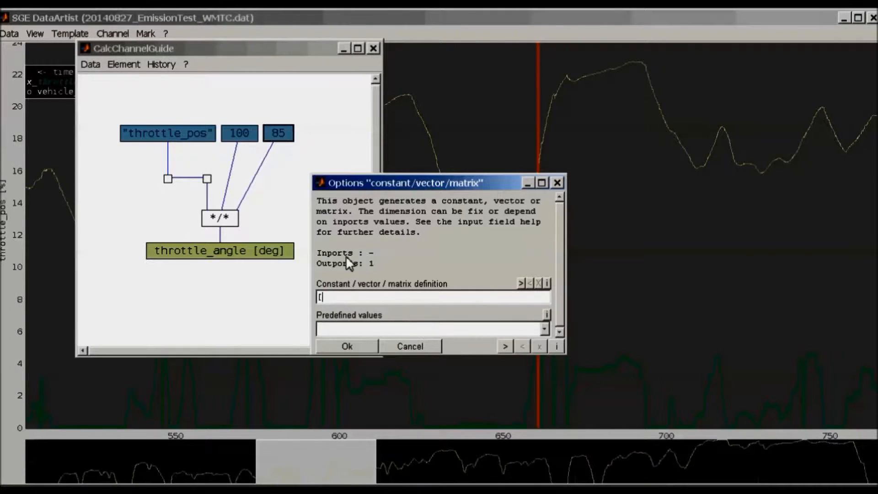
text(0 1])
click(364, 344)
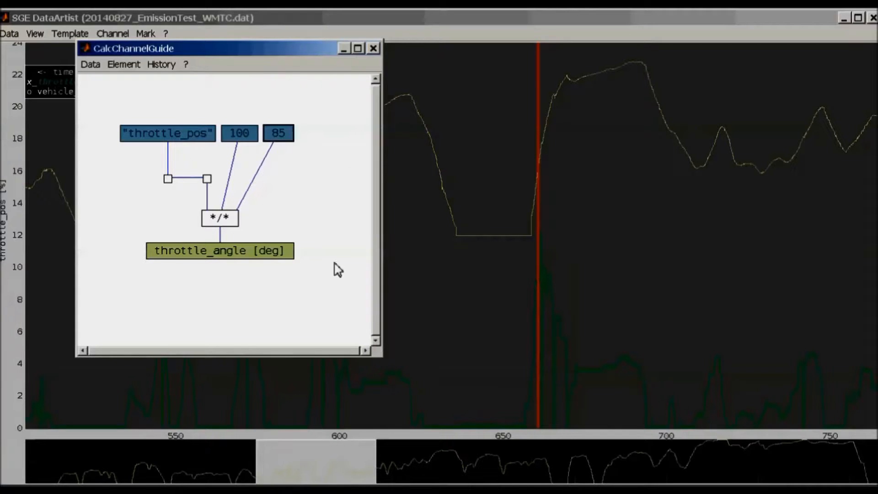
drag(275, 133, 288, 133)
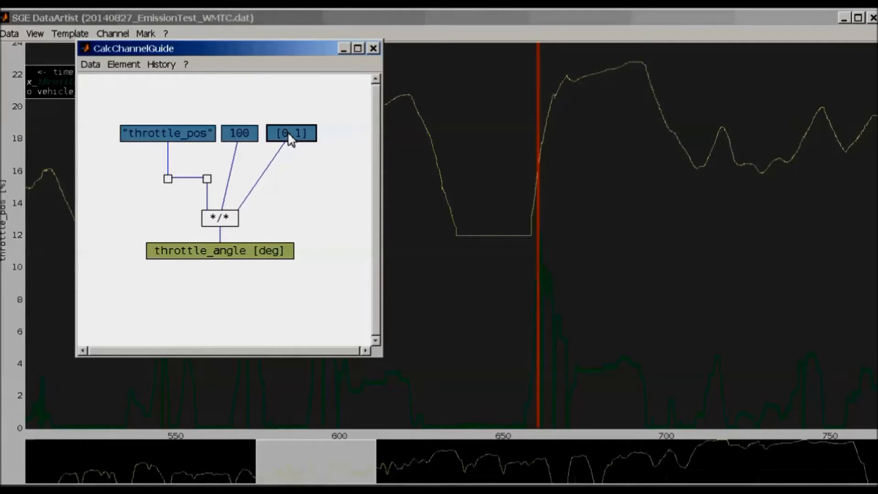
Test the calculation with the [0 1] vector, move the resulting dialog off the diagram and dismiss it.
click(90, 64)
click(93, 81)
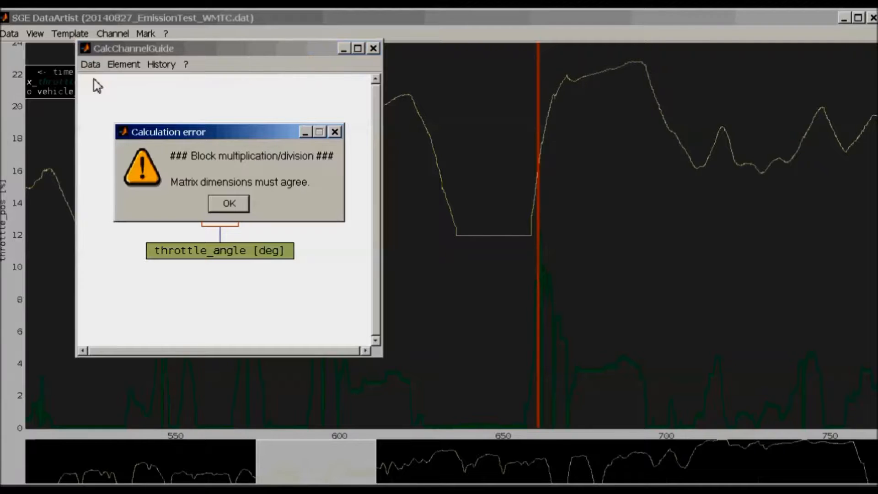
drag(185, 134, 410, 67)
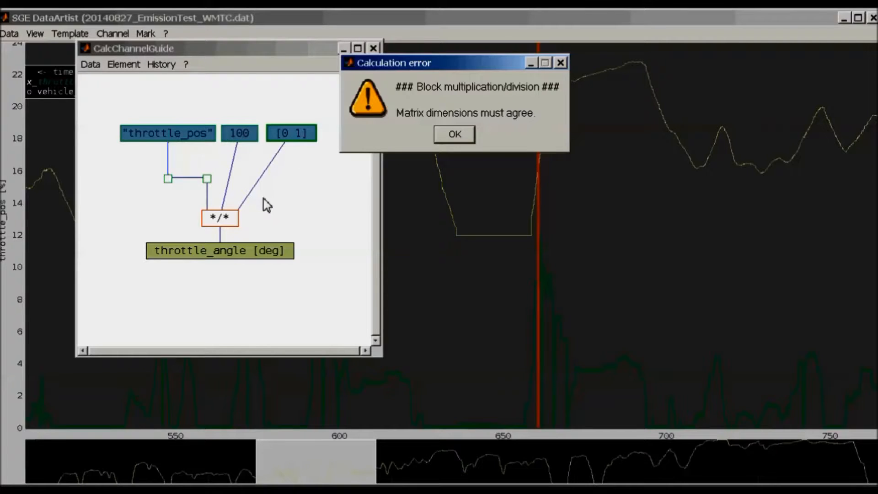
click(453, 135)
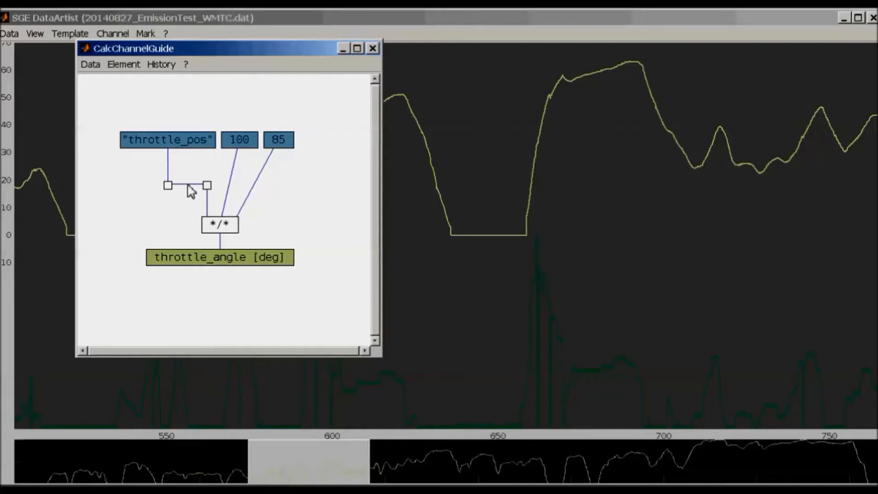
Insert a visualization object (@) on the throttle_pos connection between its two bend points.
click(116, 66)
click(150, 153)
click(185, 214)
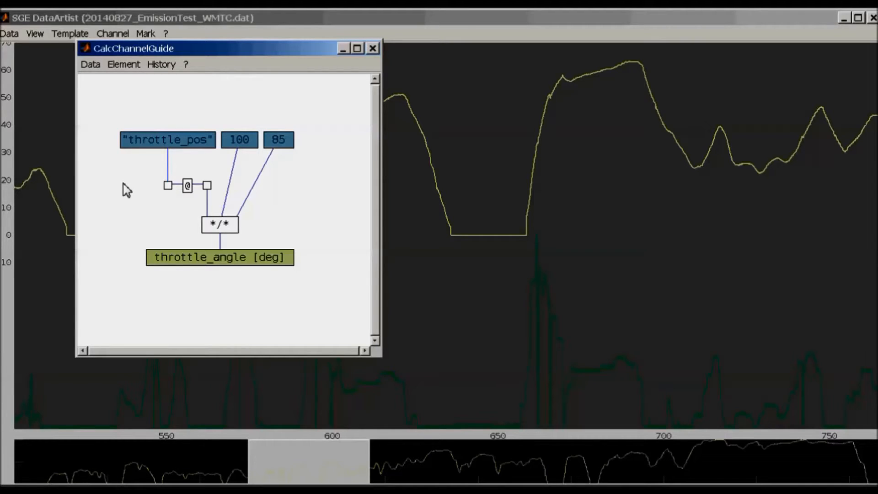
Confirm the calculation, exit the editor and accept the throttle_angle [deg] calculated channel.
click(89, 64)
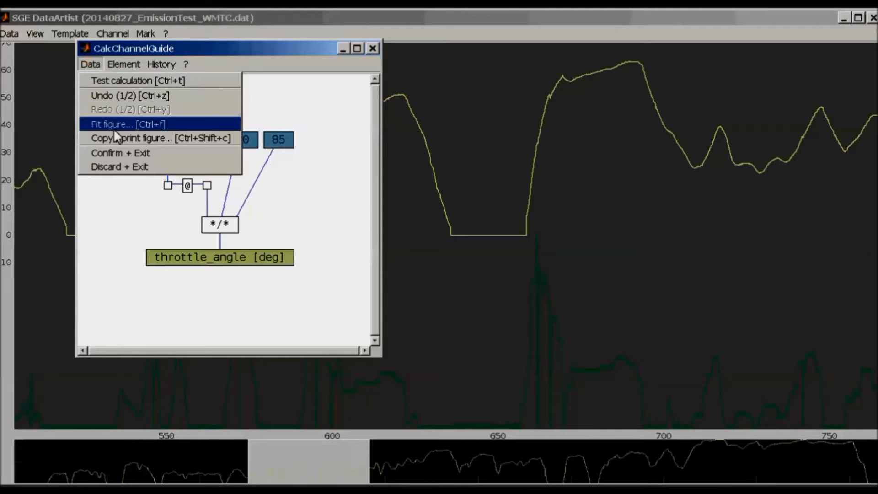
click(129, 156)
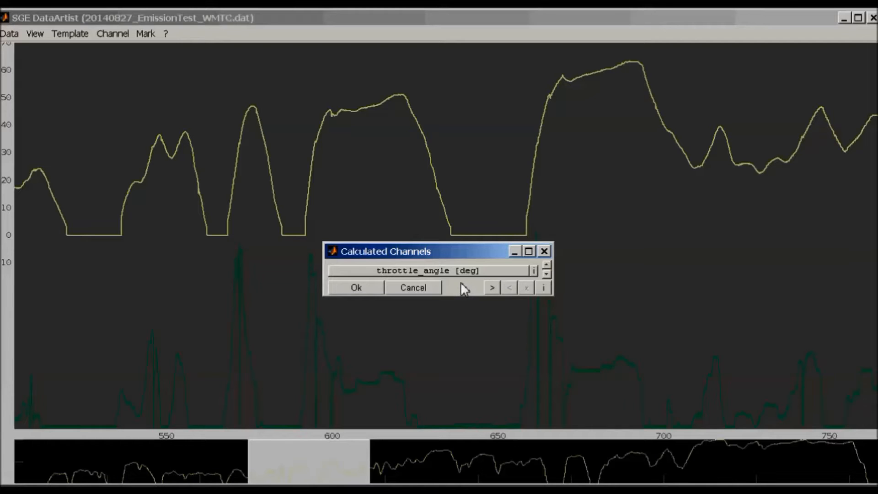
click(362, 287)
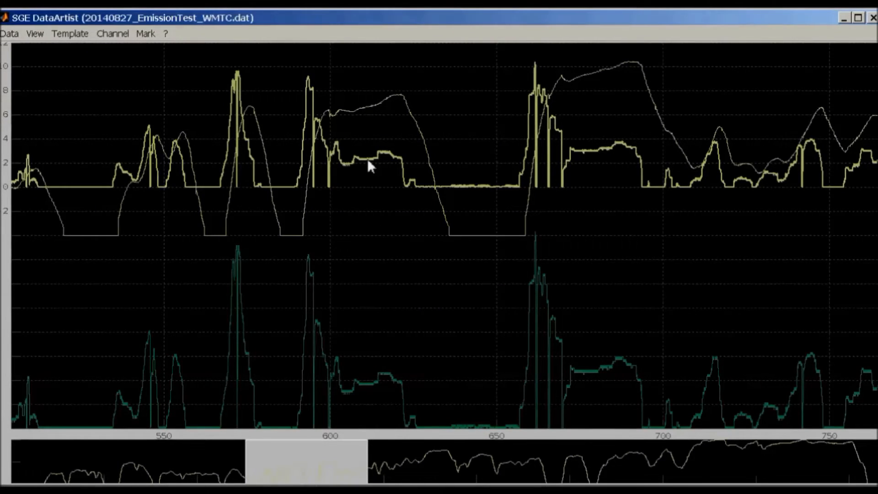
Move the throttle_angle [deg] curve down onto the throttle_pos curve so that both share the same baseline.
mouse_move(369, 166)
mouse_down()
mouse_move(349, 334)
mouse_move(355, 391)
mouse_up()
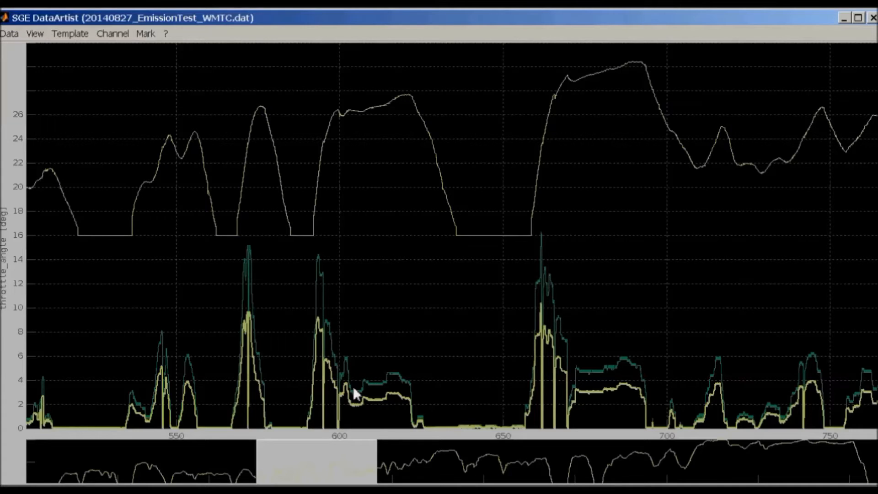
Switch to the Visualization window, zoom in on the high peaks near 1.5 x 10^5 and mark a curve point with the data cursor.
key(alt+Tab)
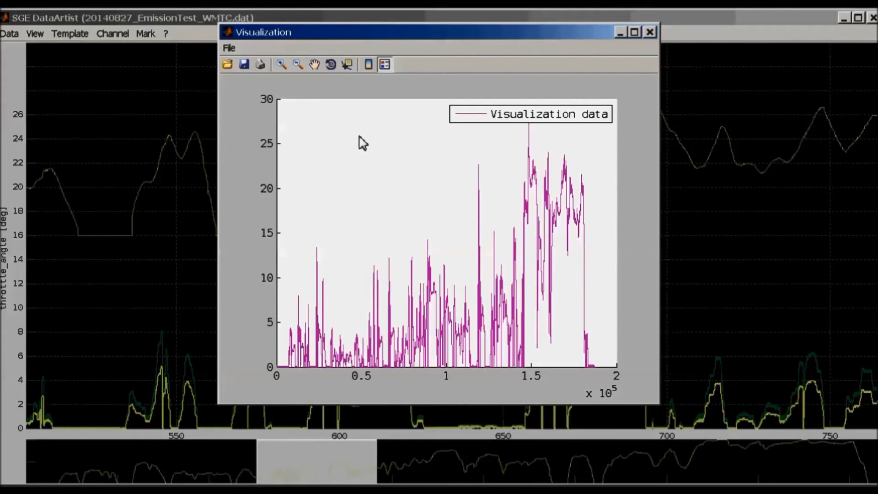
click(282, 65)
drag(490, 132, 569, 208)
click(347, 64)
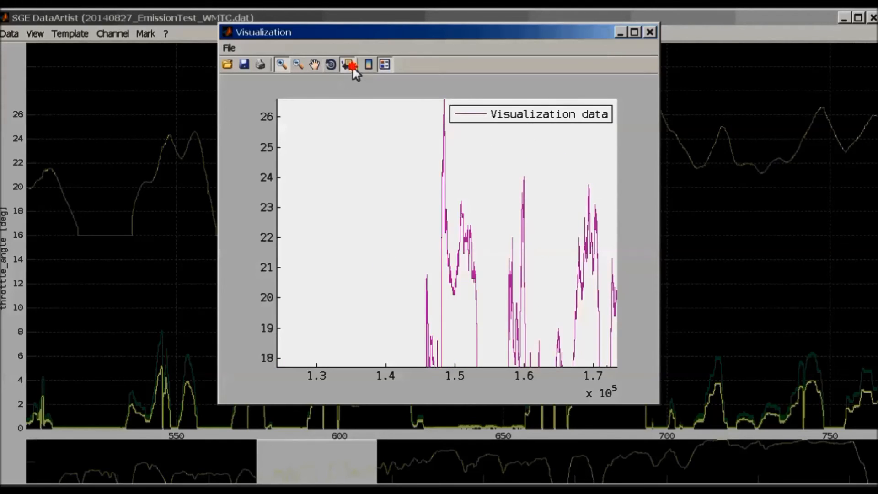
click(467, 233)
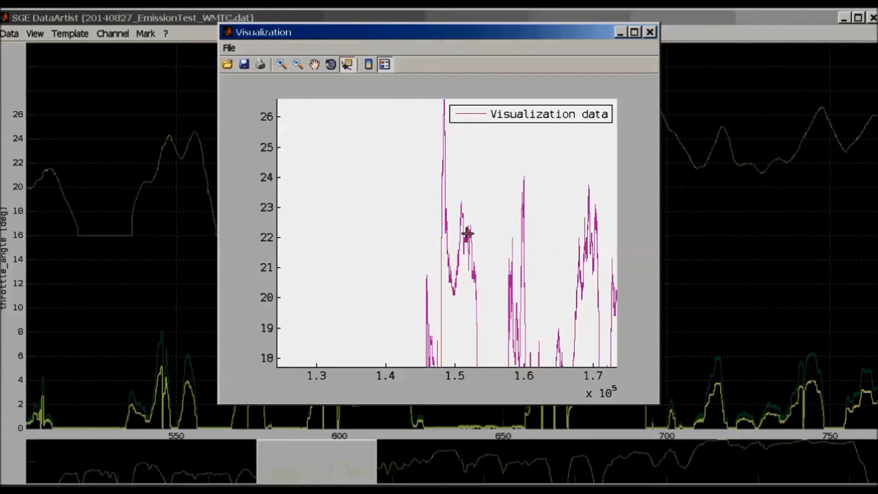